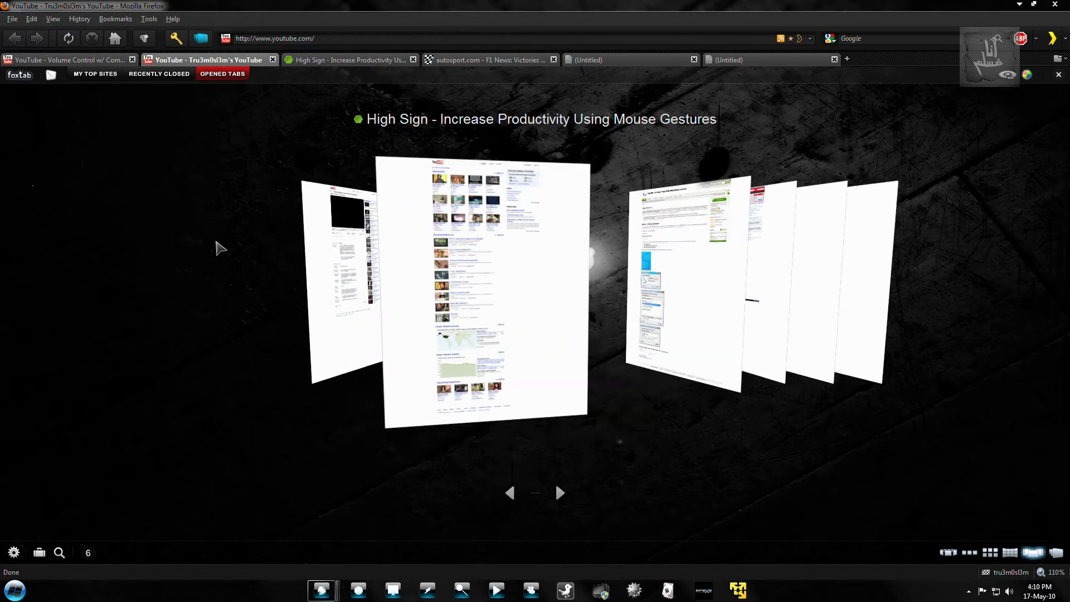
scroll(217, 246, "down", 2)
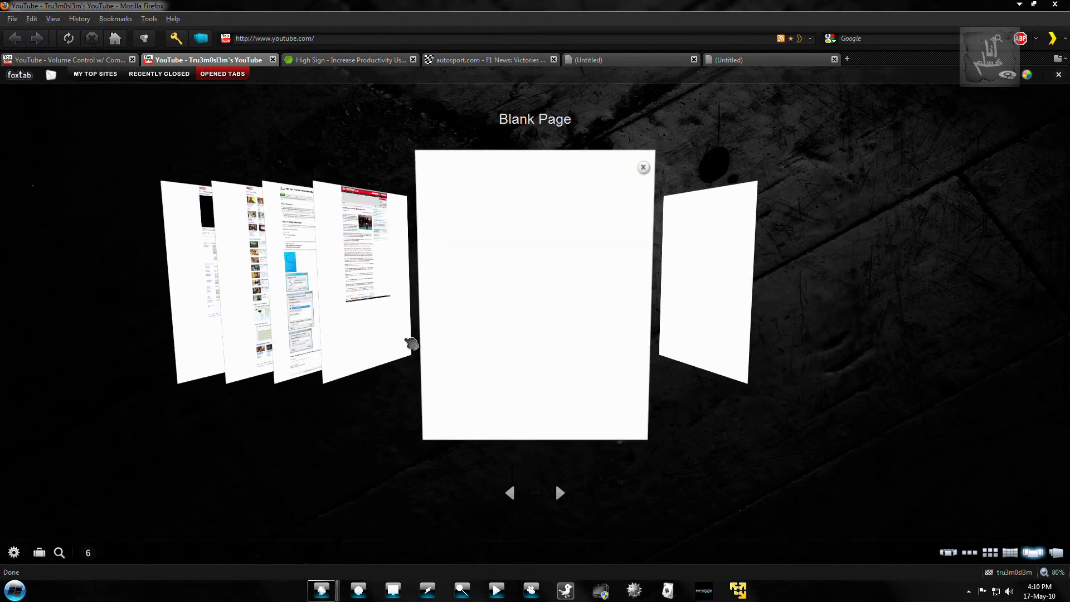
scroll(268, 370, "up", 3)
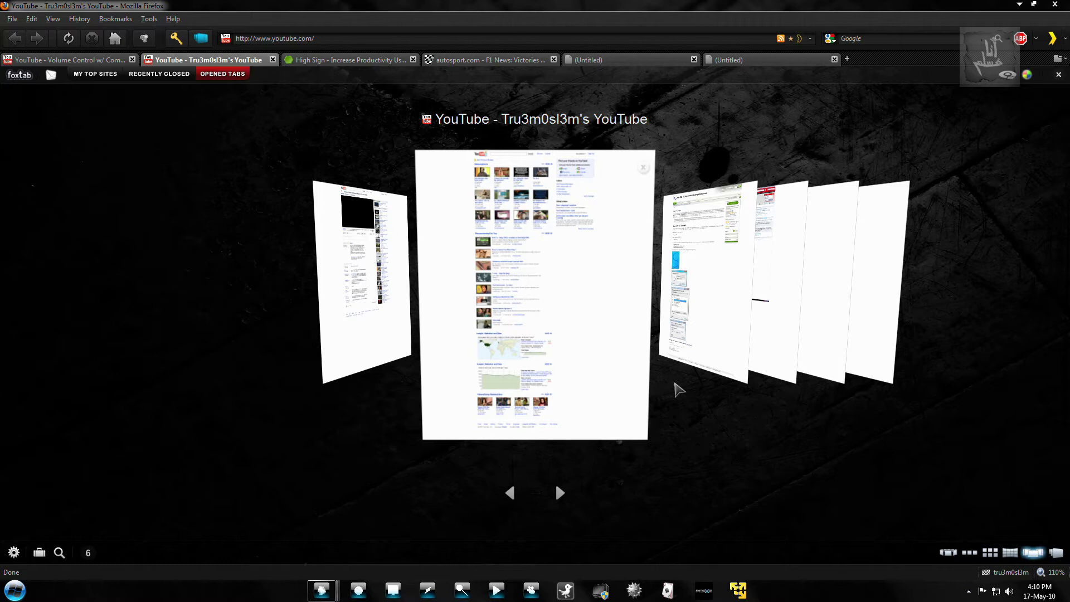
Cycle the tab view through other 3D layouts, including the flat wall, ending on the carousel.
left_click(1056, 554)
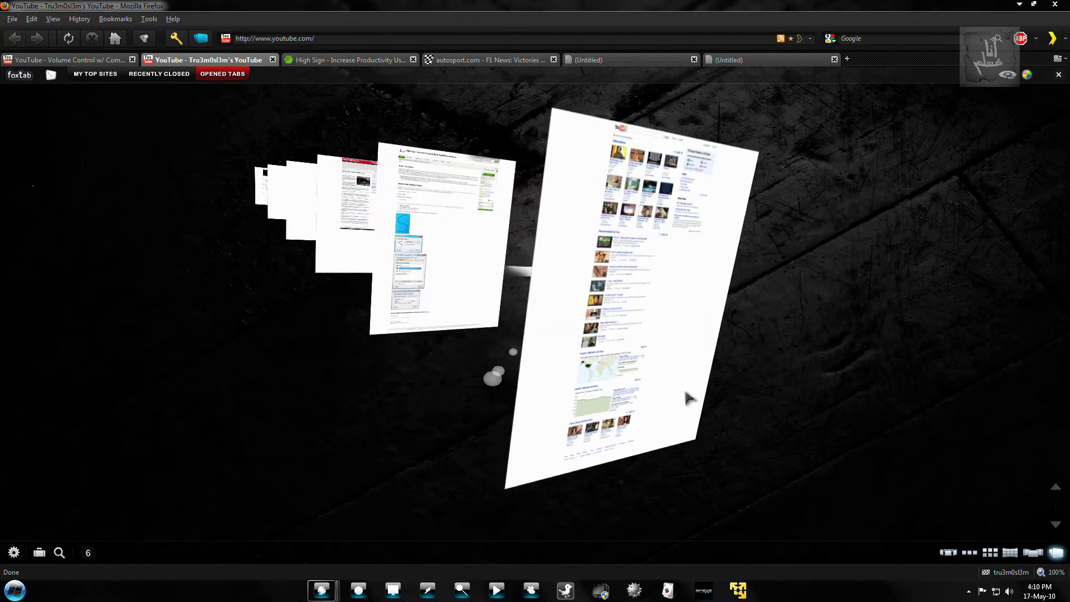
left_click(1033, 553)
left_click(1012, 554)
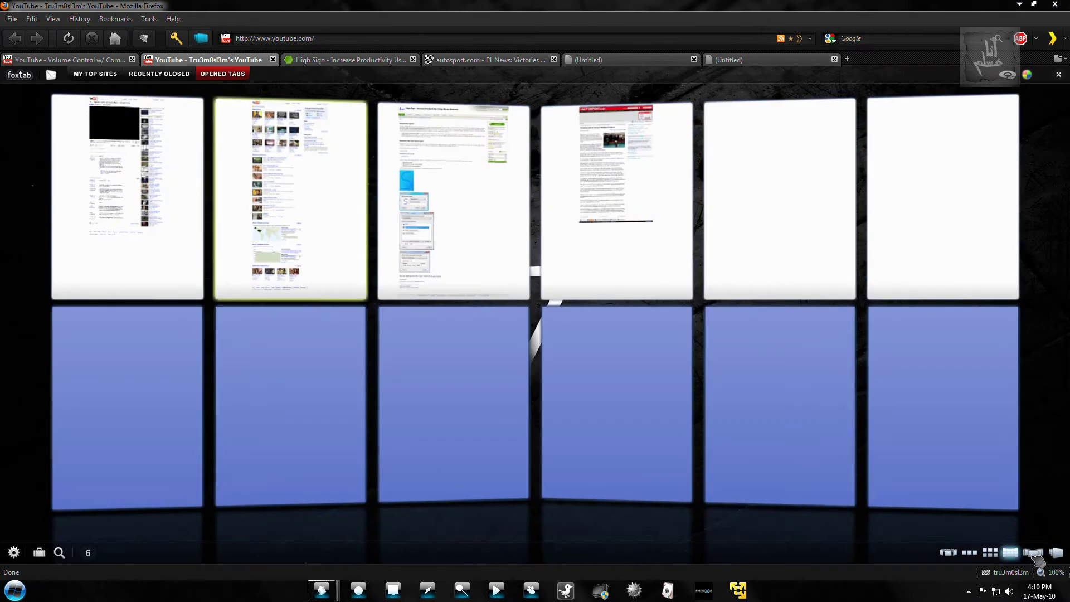
left_click(1034, 553)
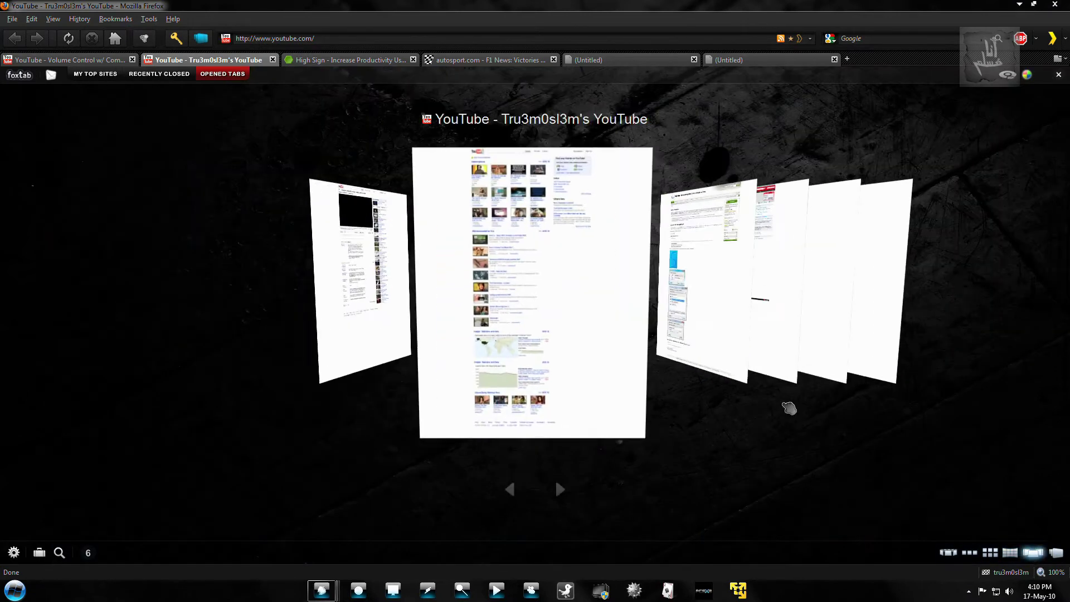
Switch to the untitled tab, then open the High Sign page's menu to add it to Top Sites.
left_click(740, 60)
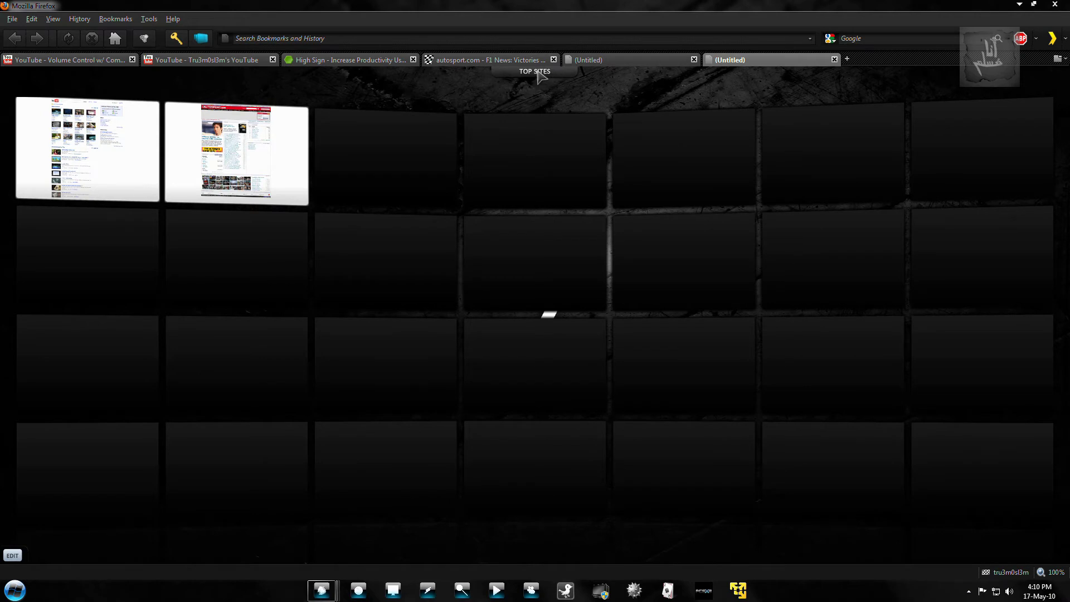
left_click(289, 62)
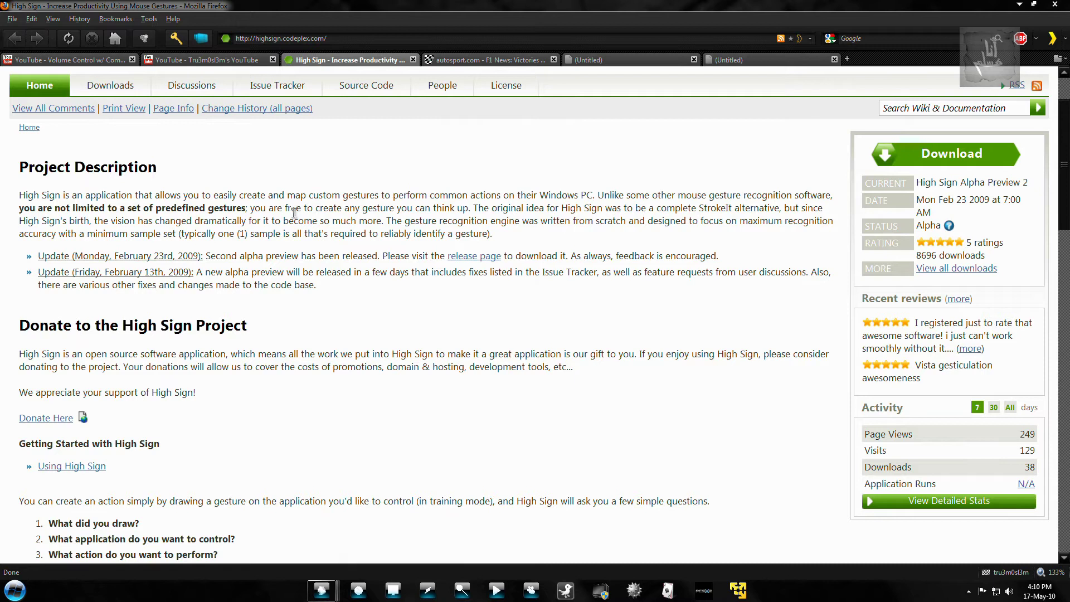
right_click(240, 160)
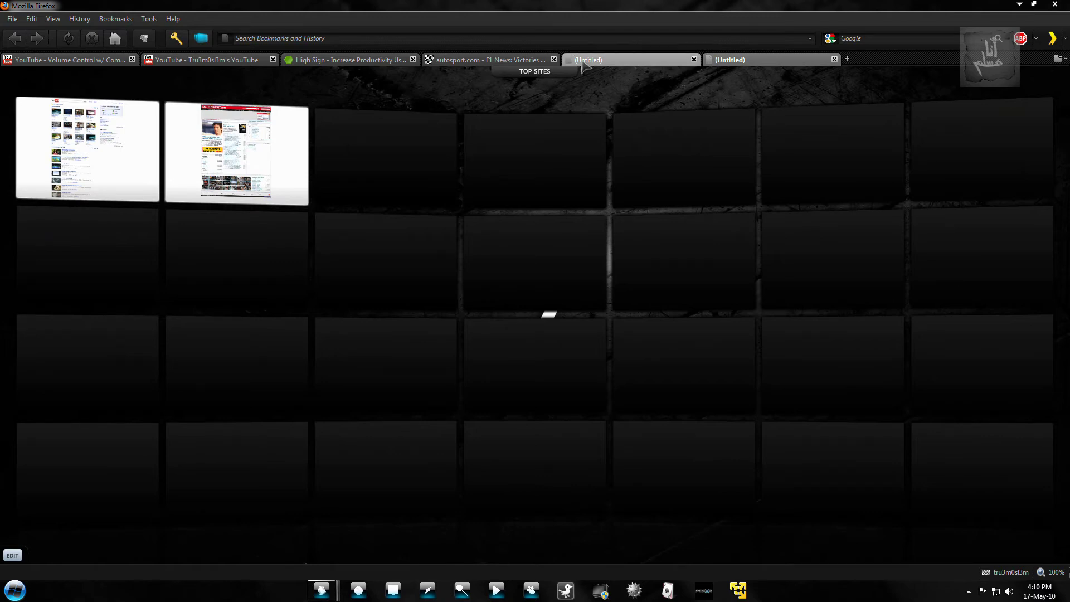
Relaunch FoxTab, browse Recently Closed and My Top Sites, then open the opened-tabs domain list.
left_click(201, 45)
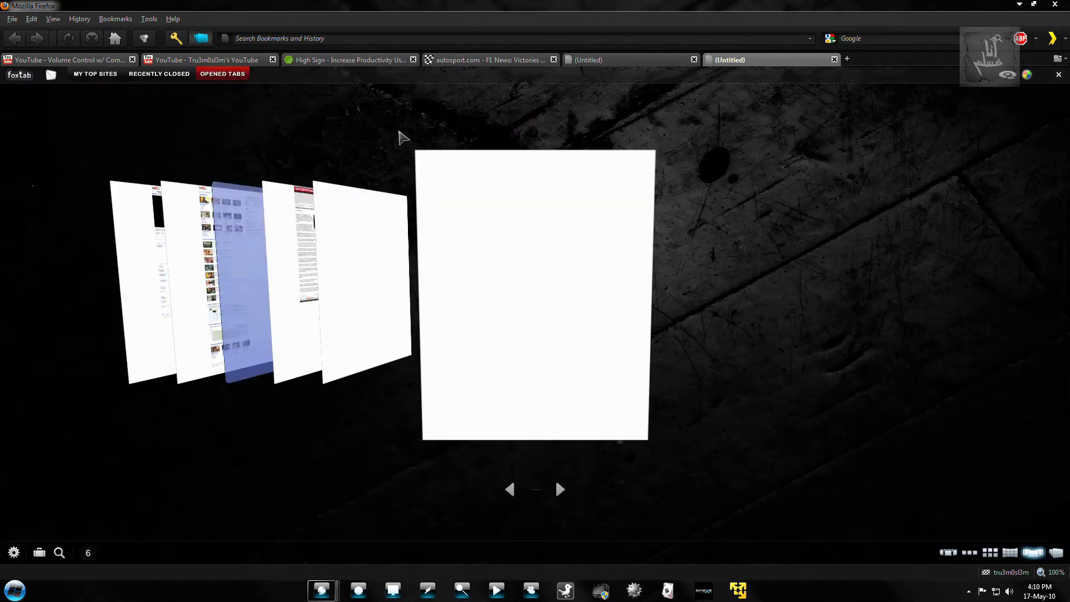
scroll(335, 125, "up", 1)
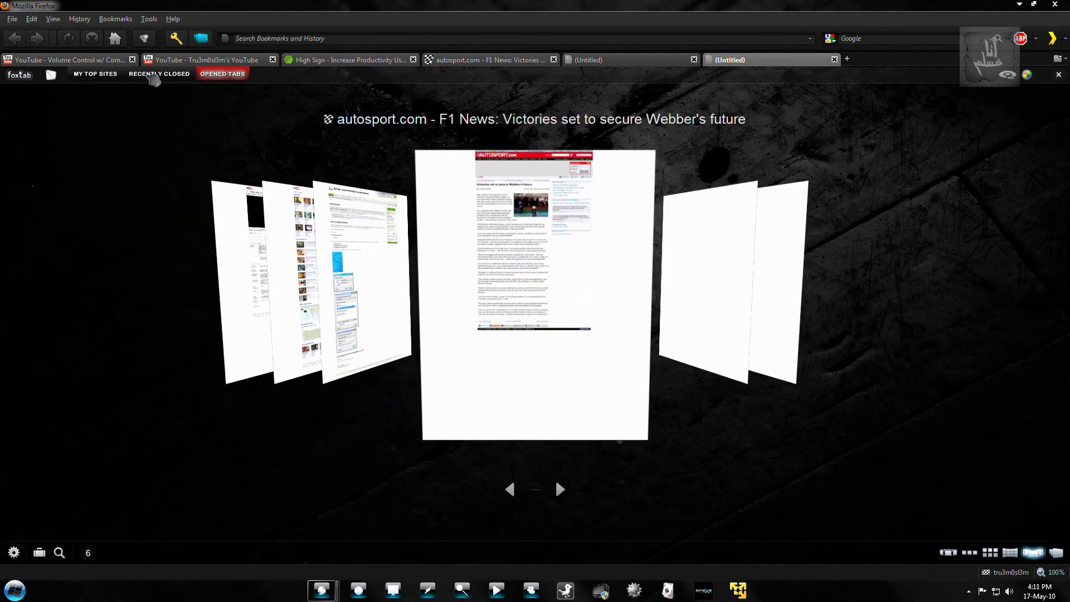
left_click(157, 75)
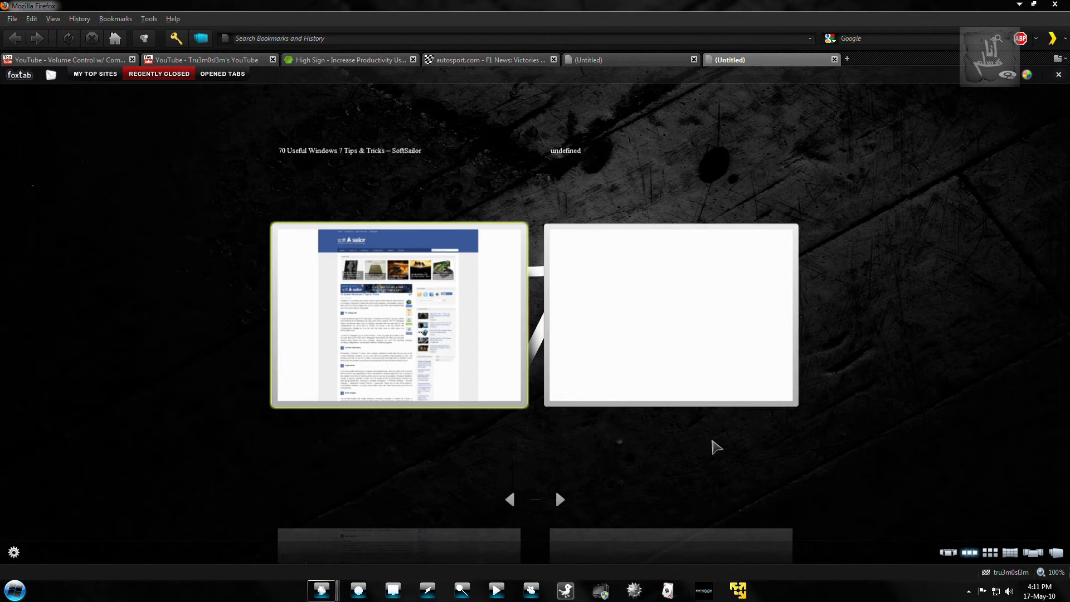
left_click(96, 76)
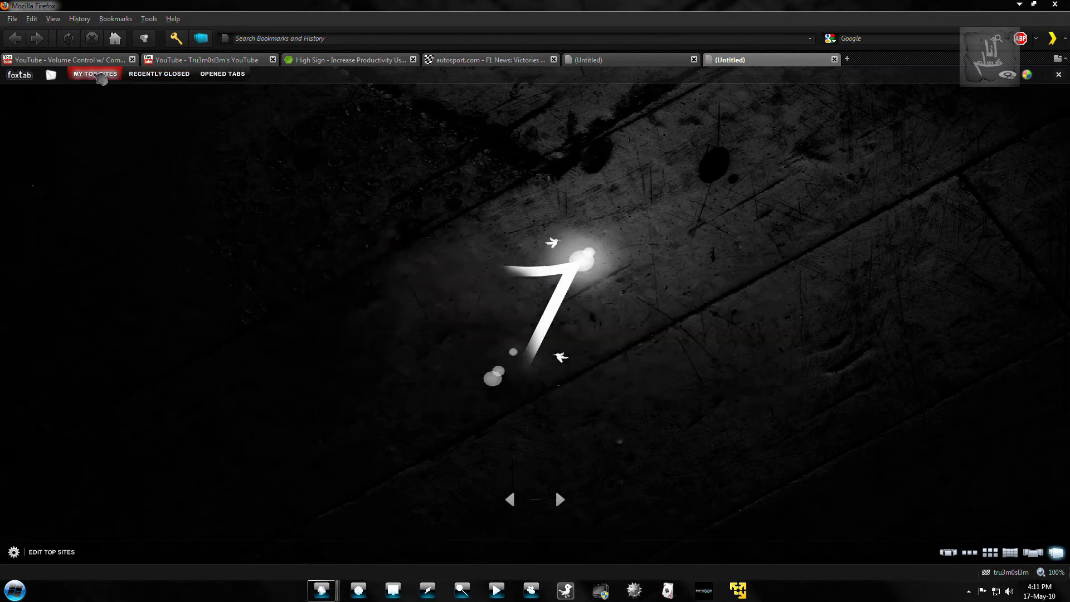
left_click(222, 74)
scroll(201, 364, "up", 2)
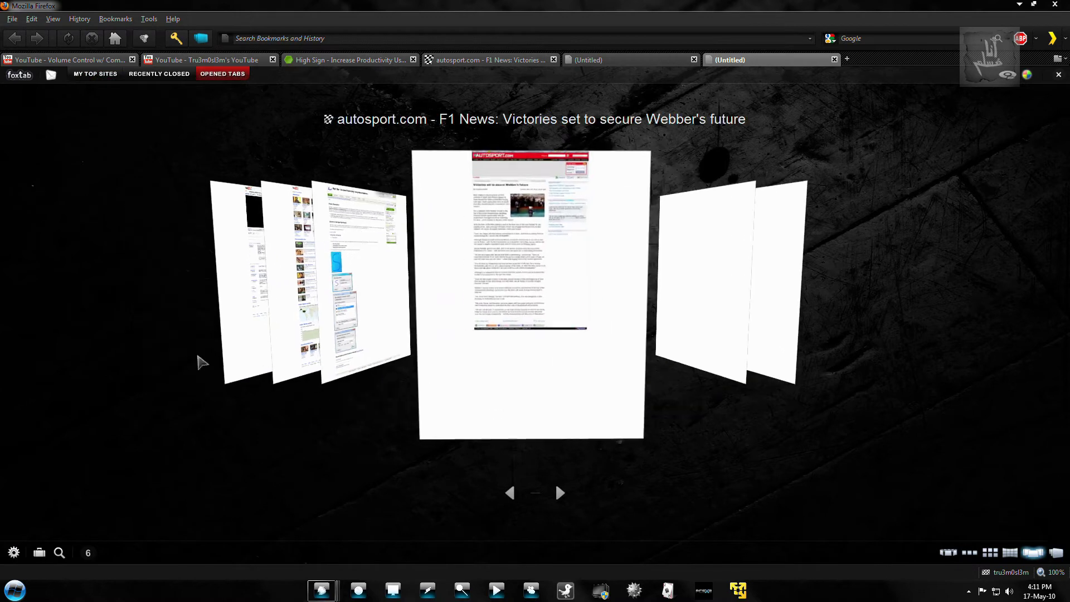
left_click(60, 553)
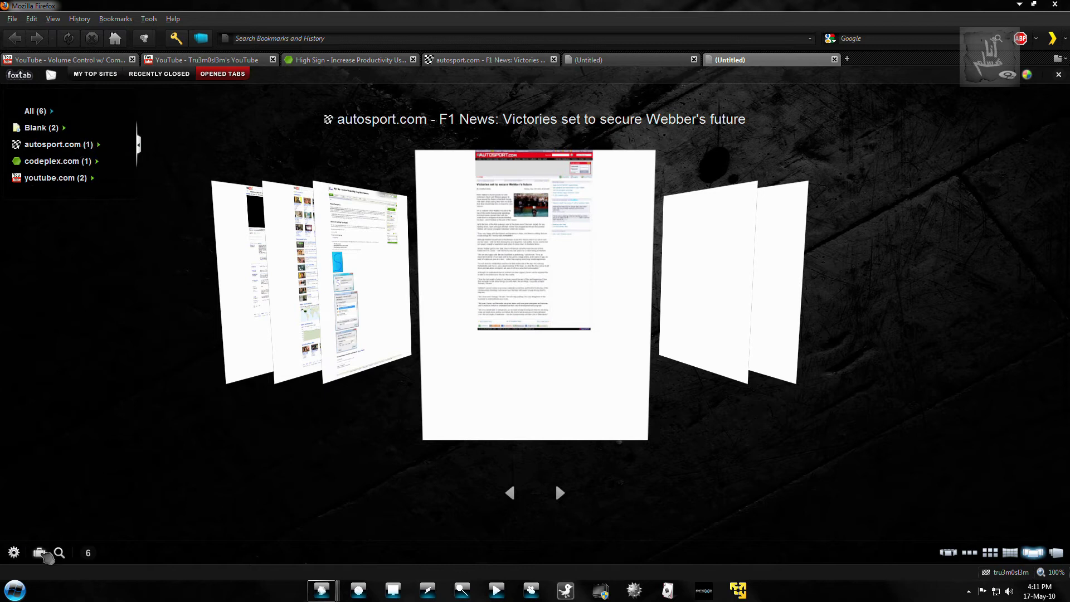
Filter the carousel to youtube.com's two tabs, then switch back to All six tabs.
left_click(59, 161)
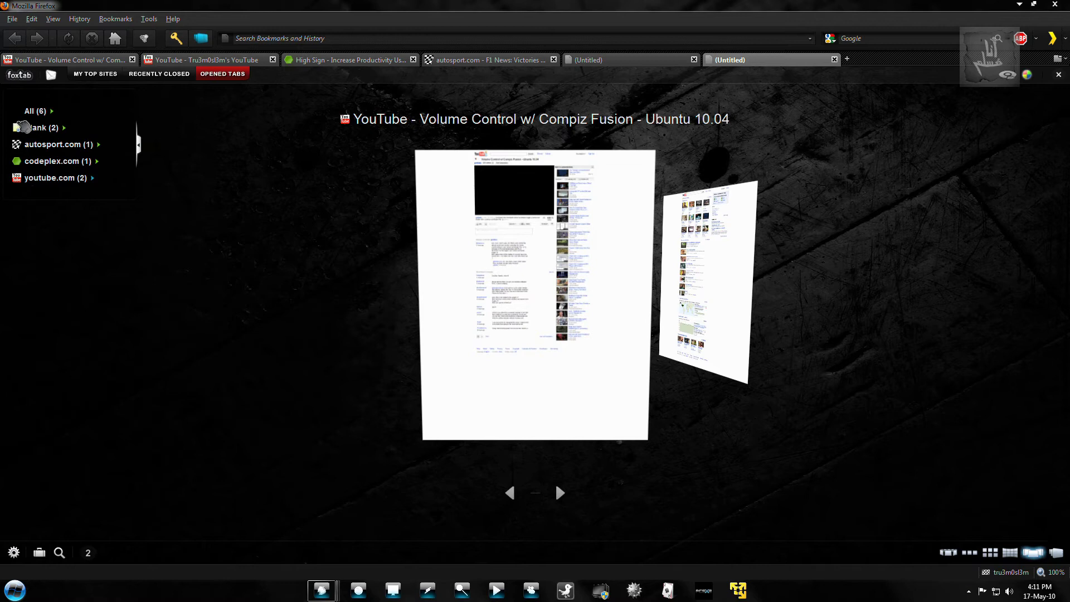
left_click(39, 112)
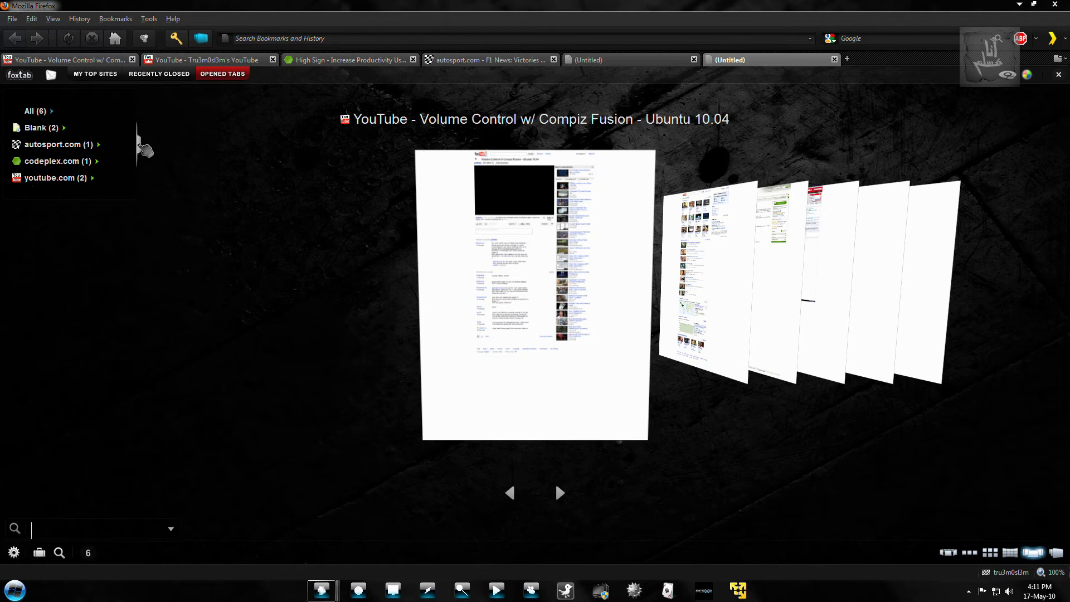
scroll(255, 282, "down", 1)
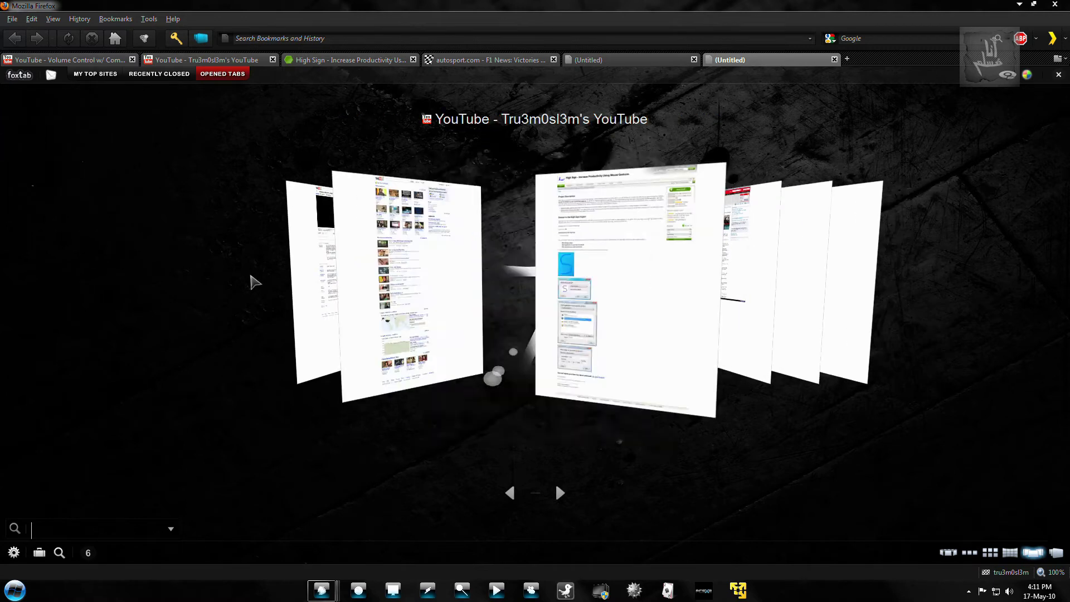
scroll(36, 251, "down", 3)
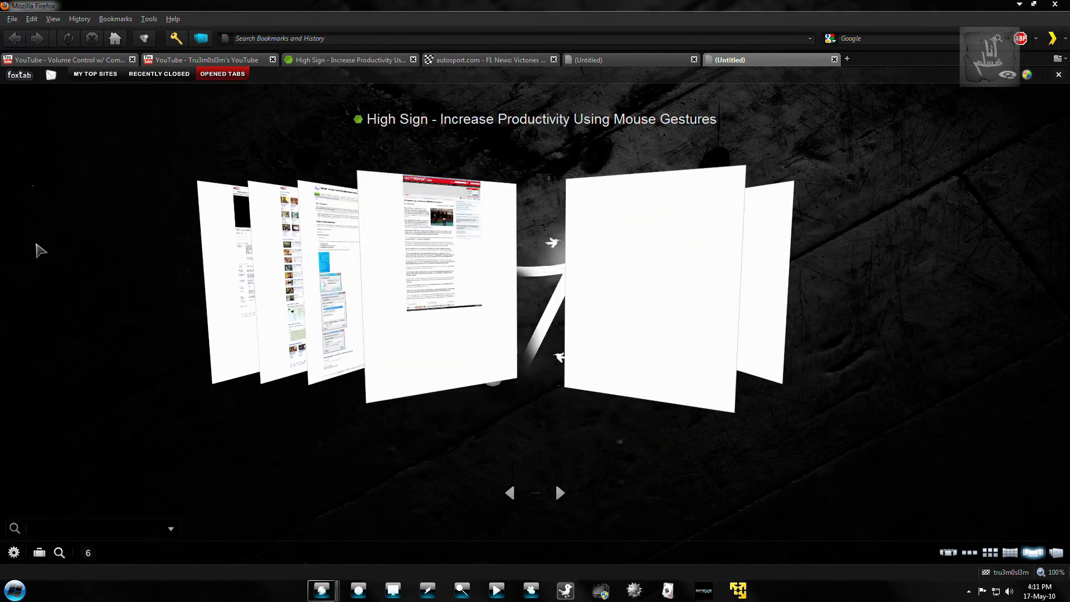
scroll(39, 246, "up", 2)
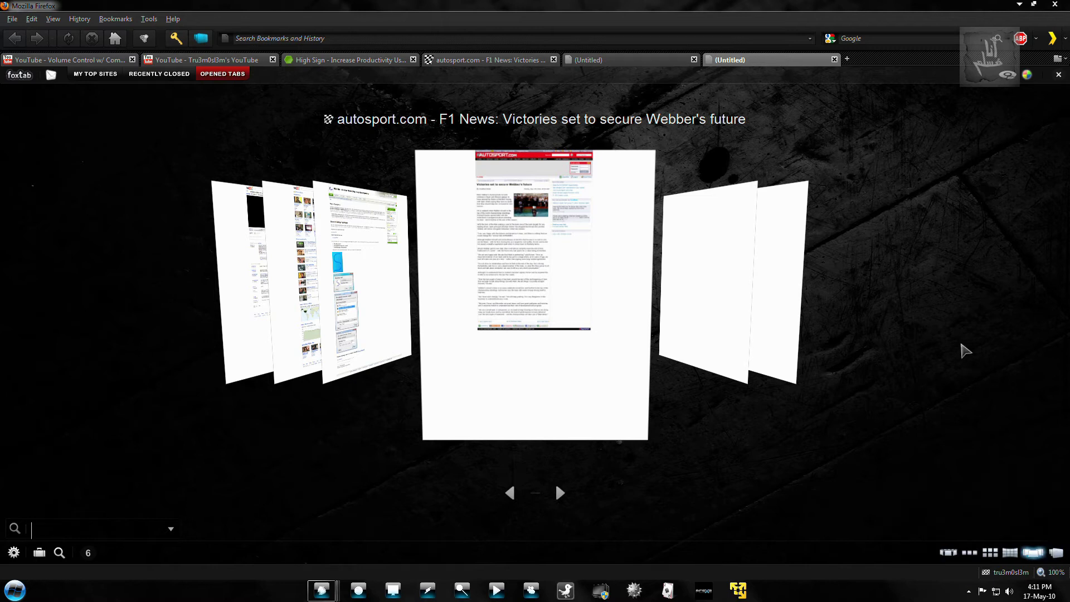
Open FoxTab Options from the canvas right-click menu, after dismissing the menu once.
right_click(483, 533)
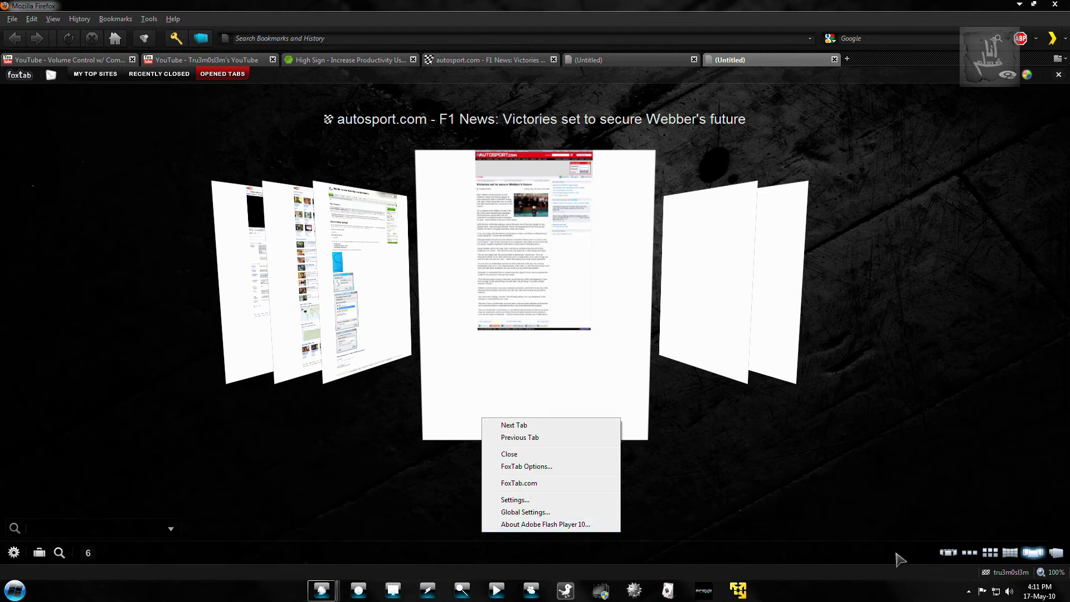
left_click(864, 536)
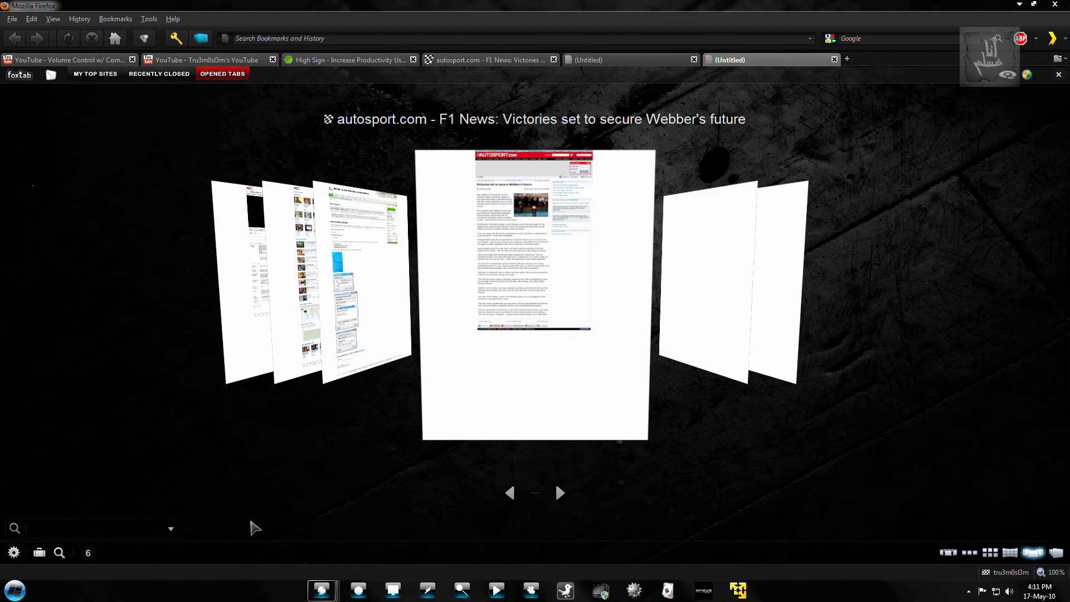
right_click(260, 556)
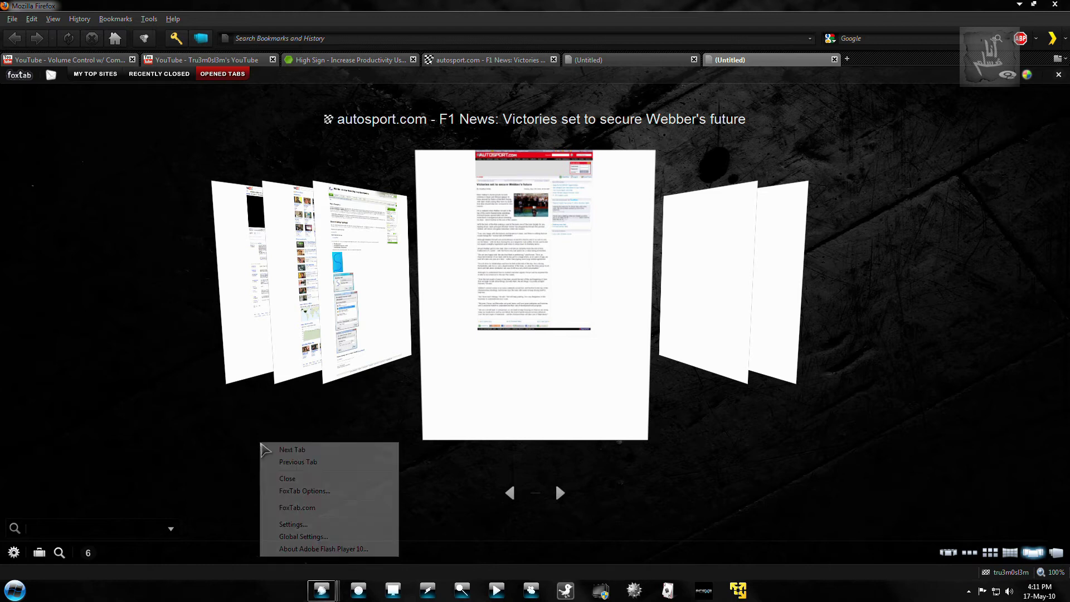
left_click(325, 491)
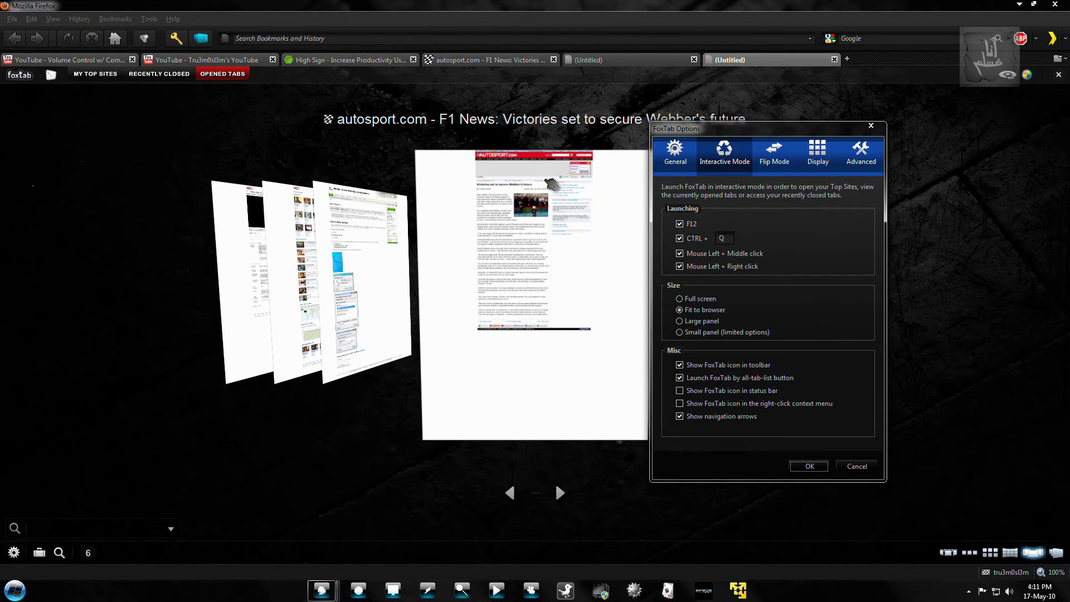
Review the General, Interactive Mode and Flip Mode launch settings, then move to Display.
left_click(684, 159)
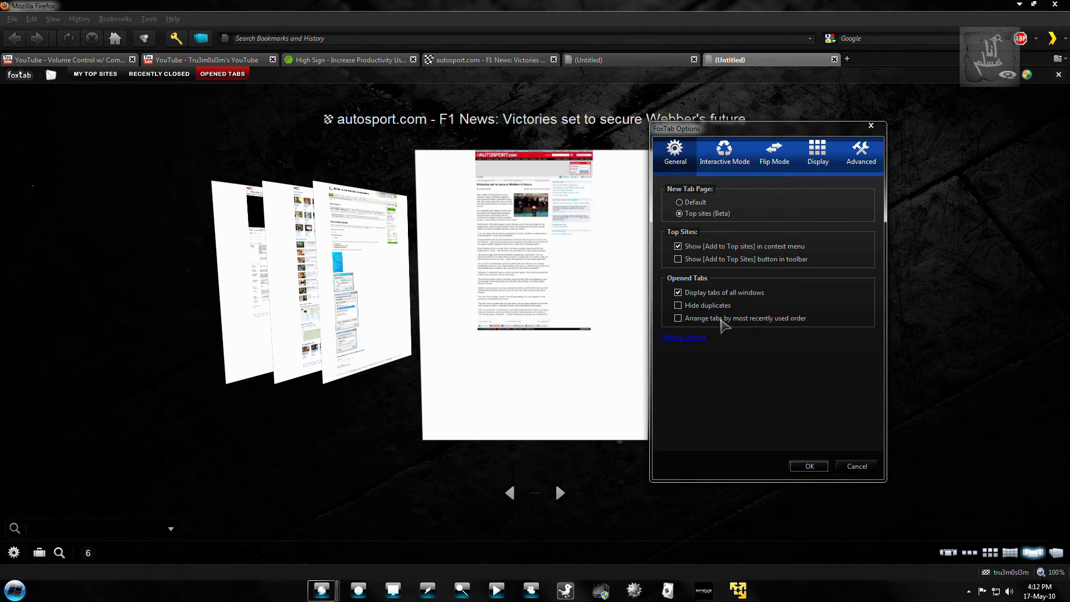
left_click(736, 154)
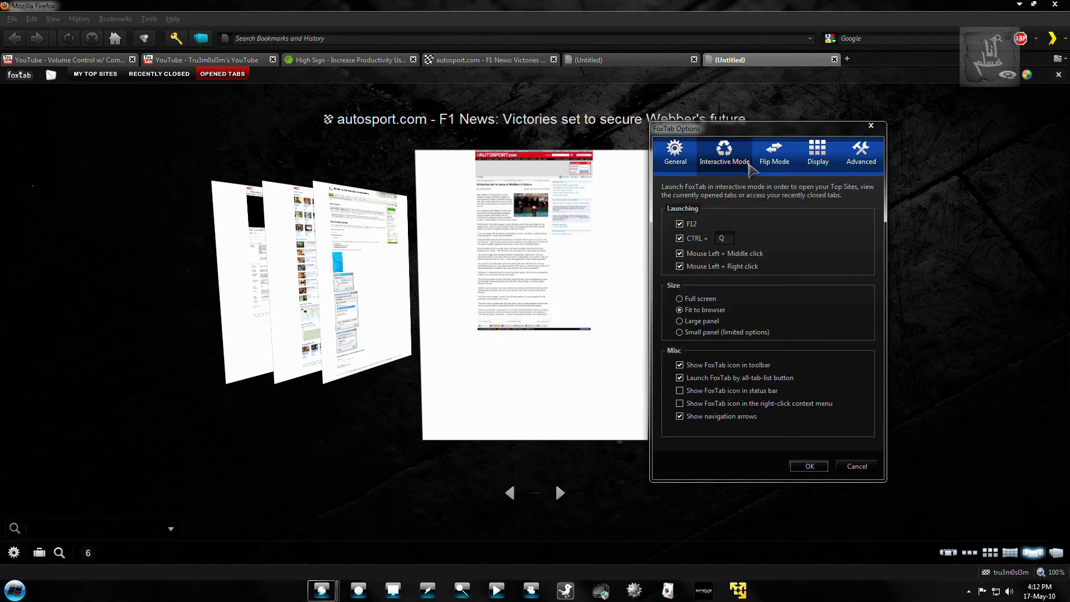
left_click(774, 167)
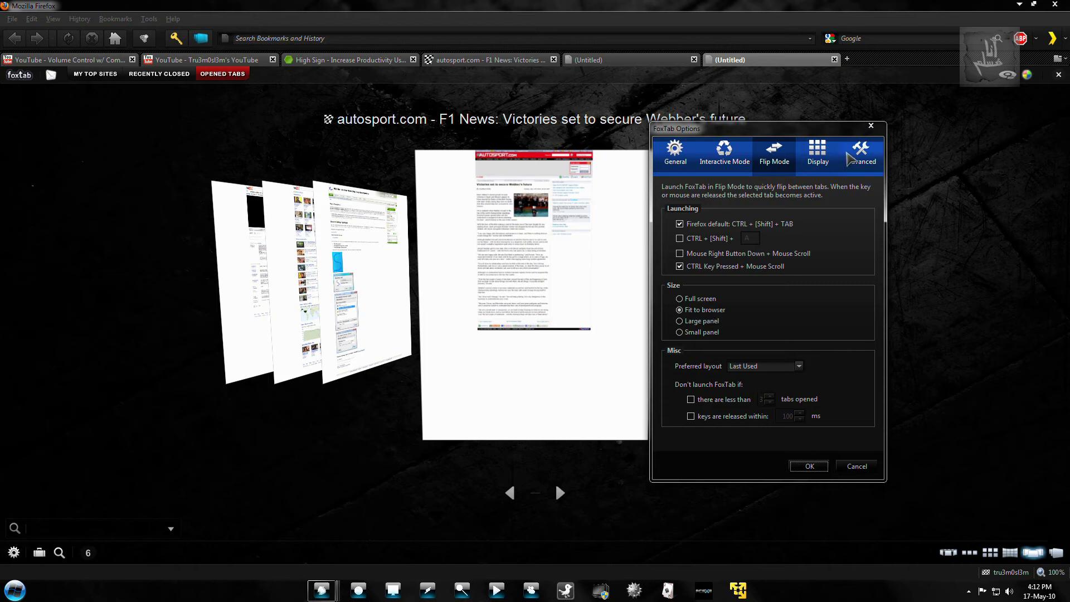
left_click(835, 166)
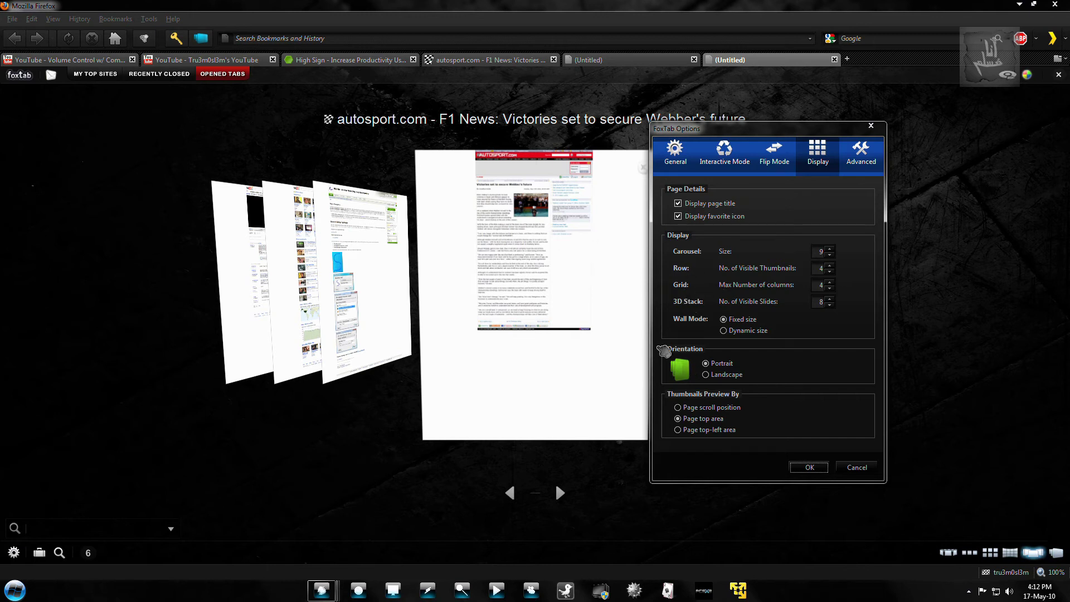
Set thumbnail orientation to Landscape, apply with OK, and bring up the tab view's context menu.
left_click(711, 375)
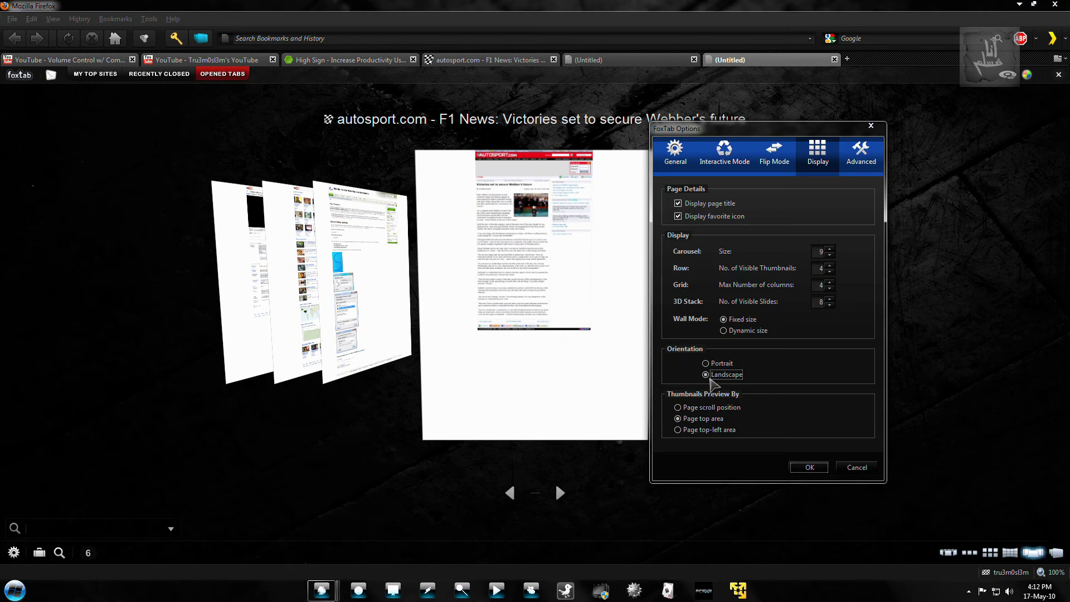
left_click(813, 466)
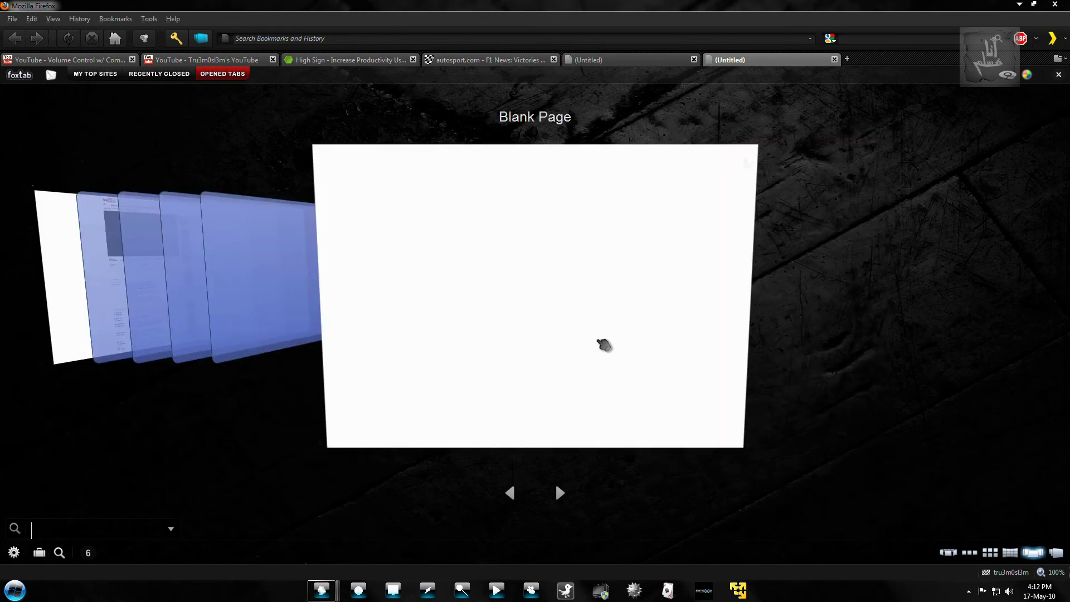
scroll(553, 337, "up", 1)
scroll(550, 341, "up", 1)
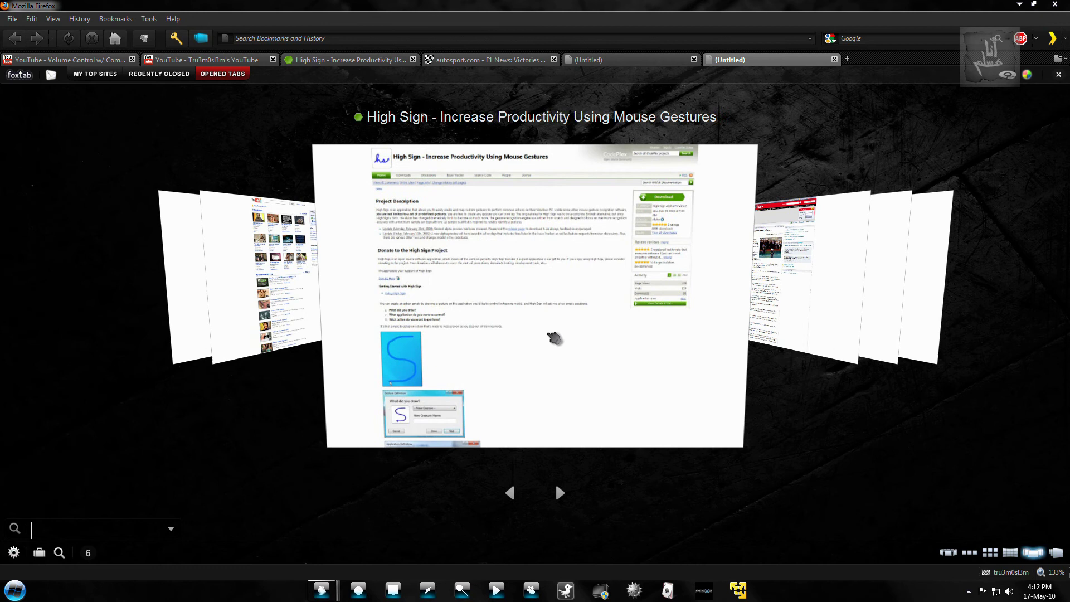
scroll(549, 341, "up", 1)
right_click(139, 373)
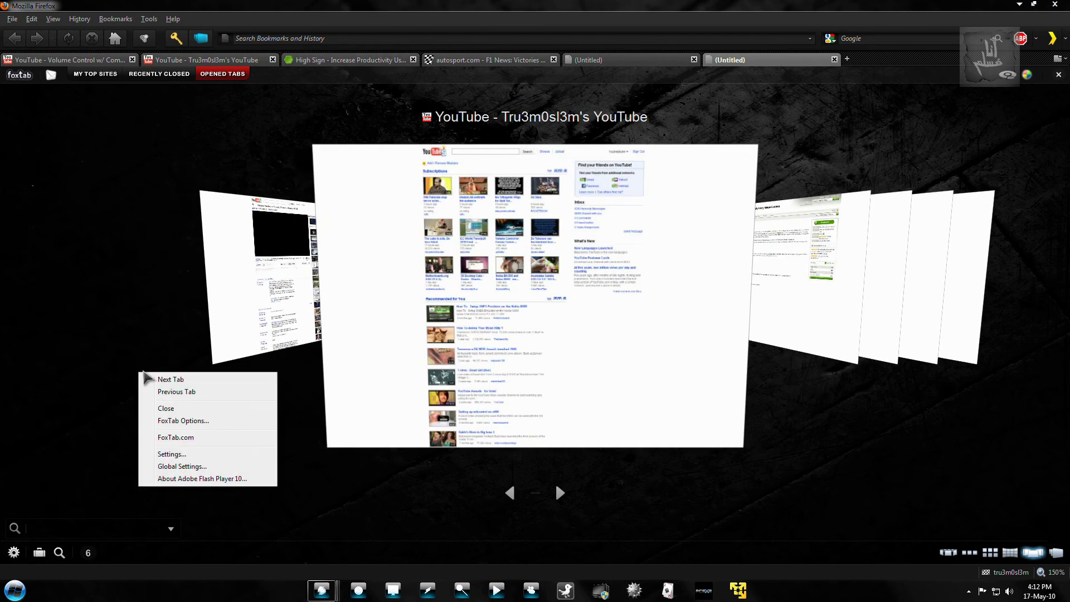
Reopen FoxTab Options, review the Advanced page, then switch to the first Untitled tab.
left_click(188, 421)
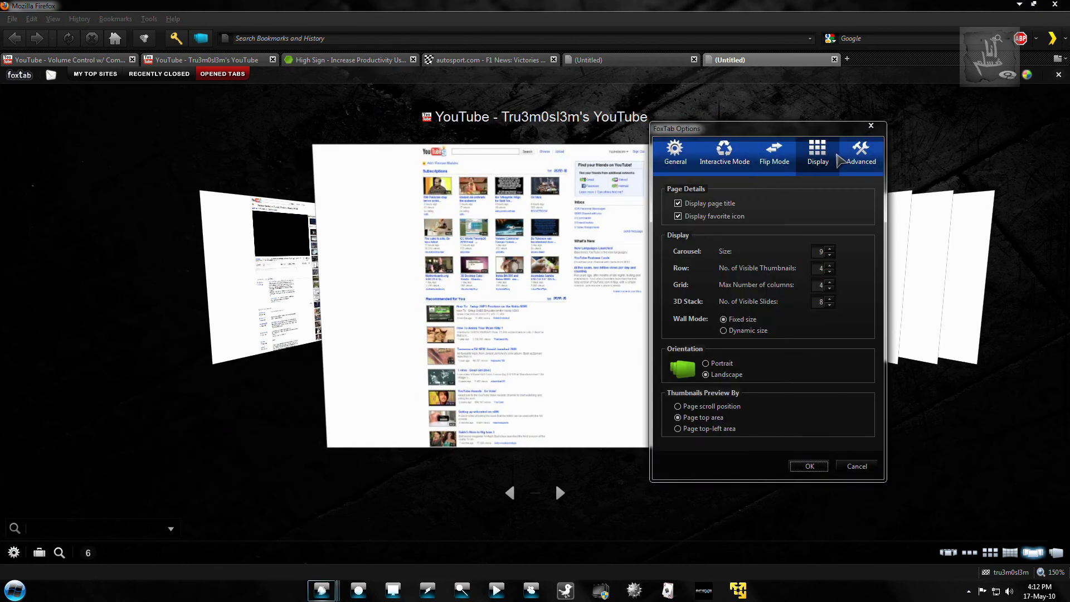
left_click(869, 161)
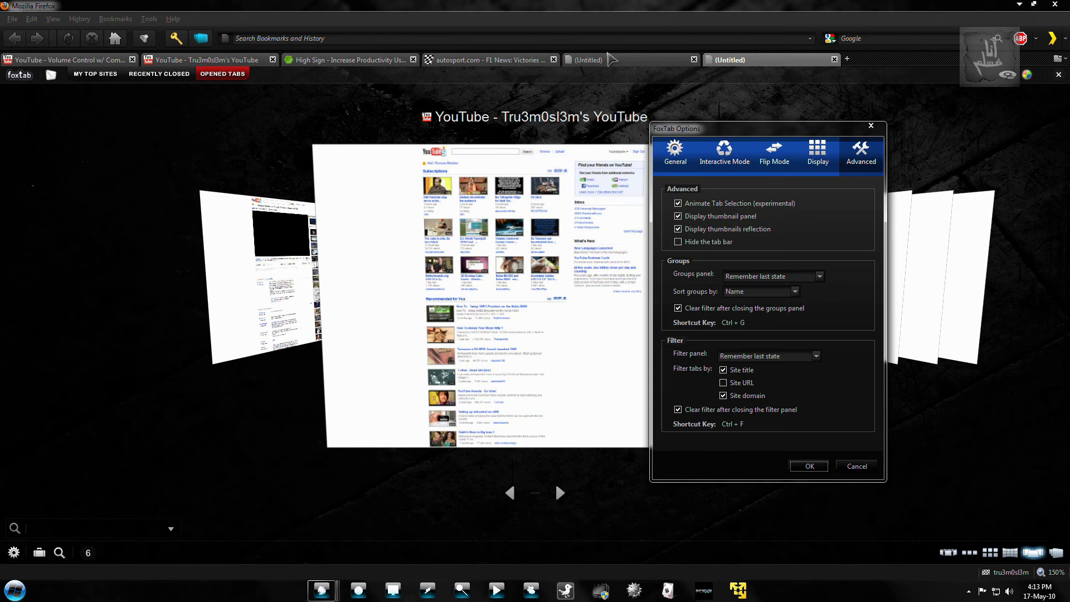
left_click(585, 60)
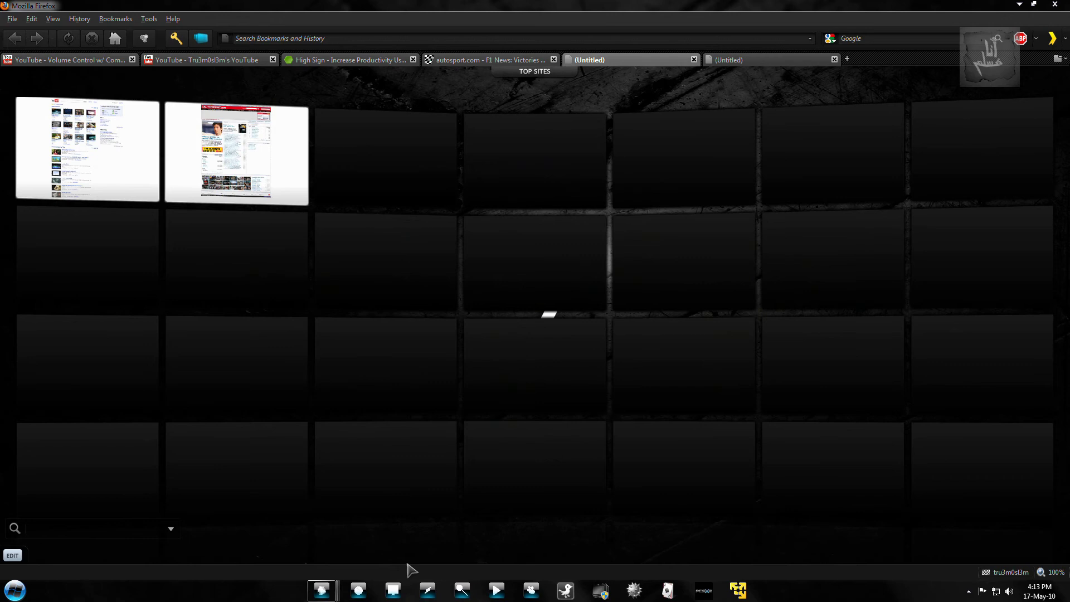
Enable Site URL tab filtering, keep the filter panel on Remember last state, then view General.
mouse_move(534, 577)
left_click(950, 532)
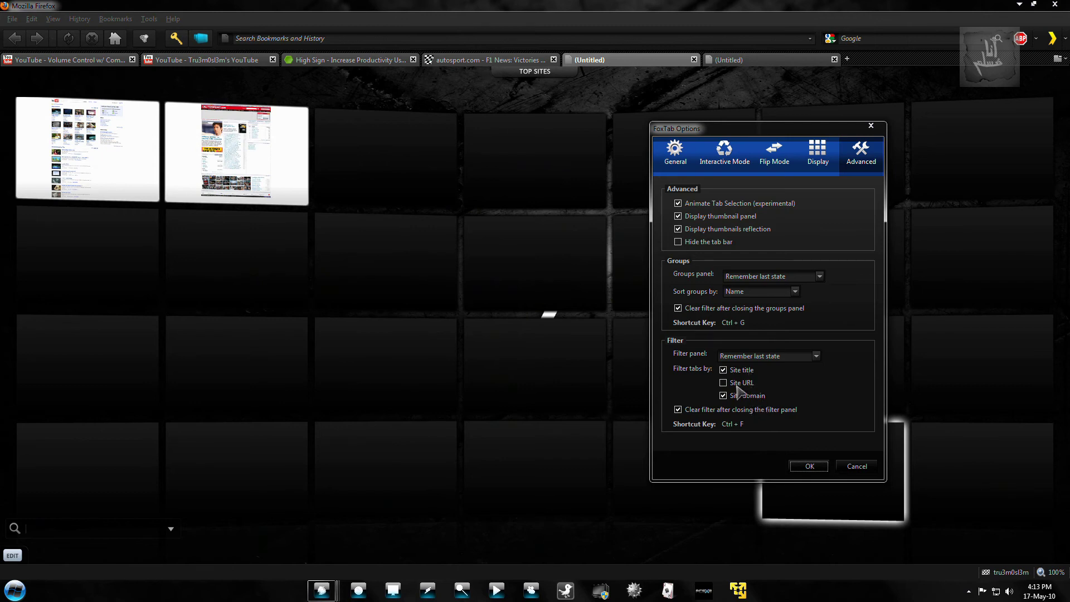
left_click(722, 382)
left_click(816, 355)
left_click(754, 390)
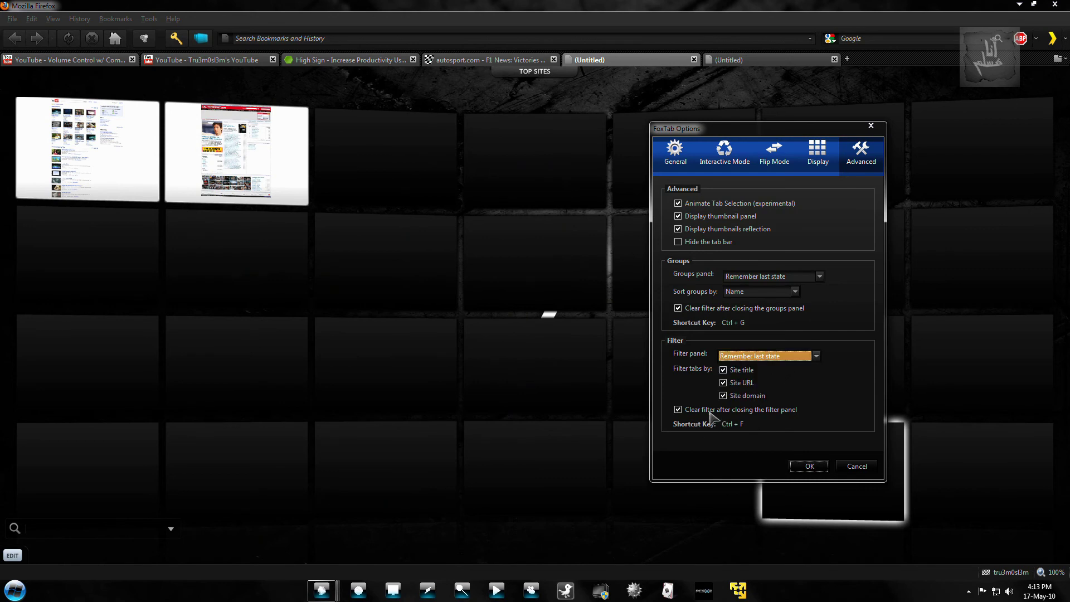
left_click(672, 163)
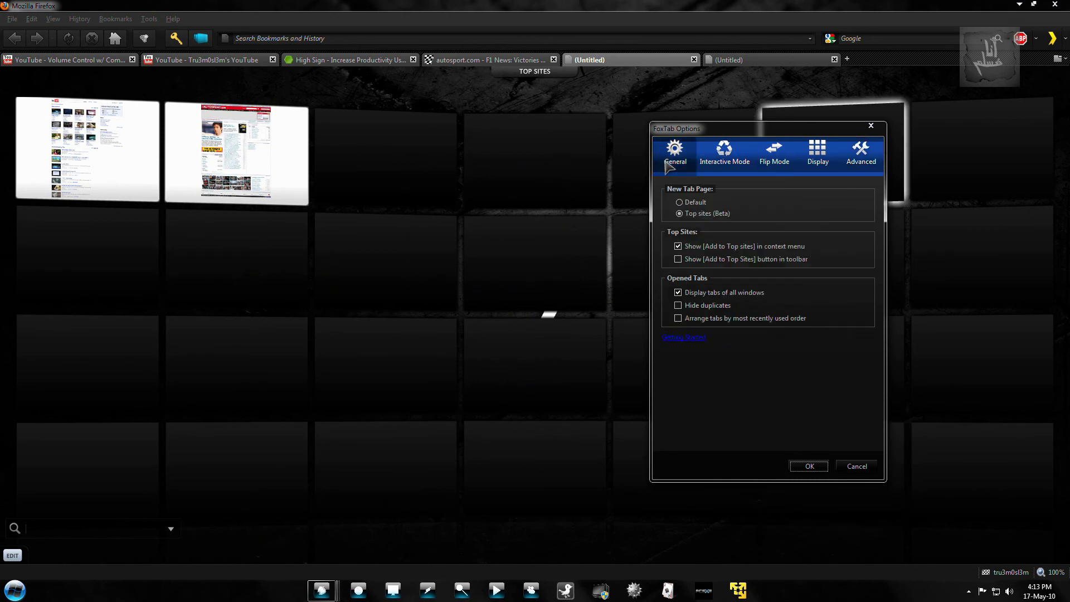
Save the options, spin the carousel from High Sign to Blank Page, and relaunch FoxTab.
left_click(809, 465)
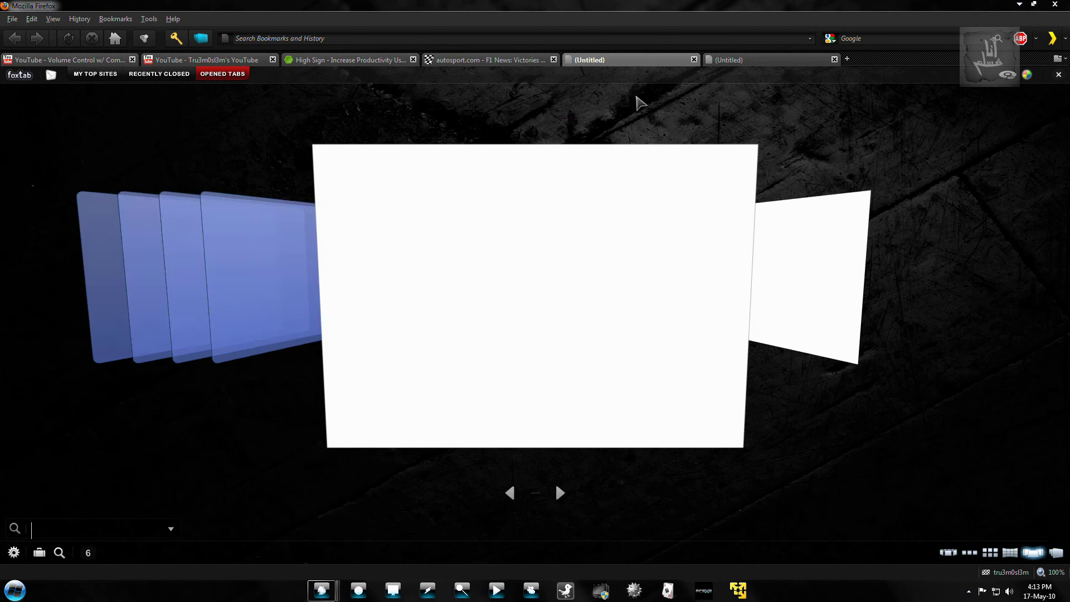
left_click(209, 351)
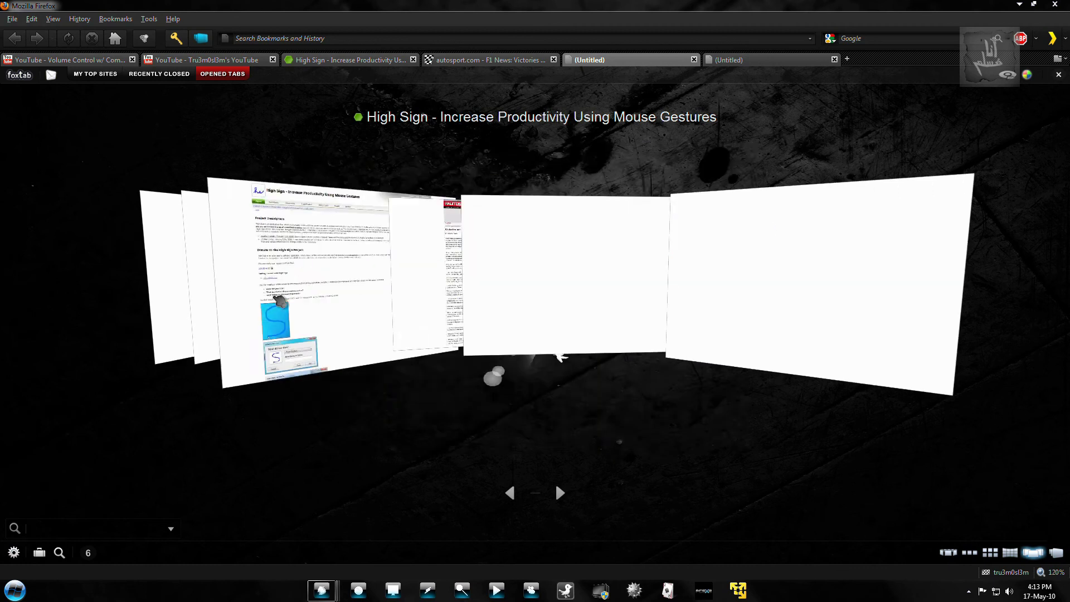
left_click_drag(490, 375, 402, 315)
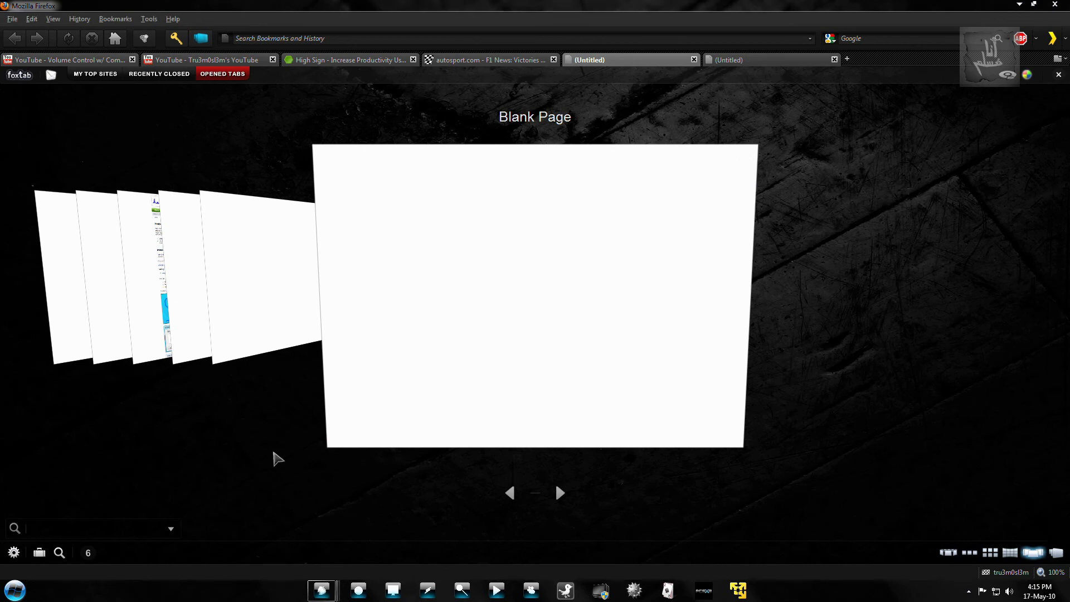
key("Escape")
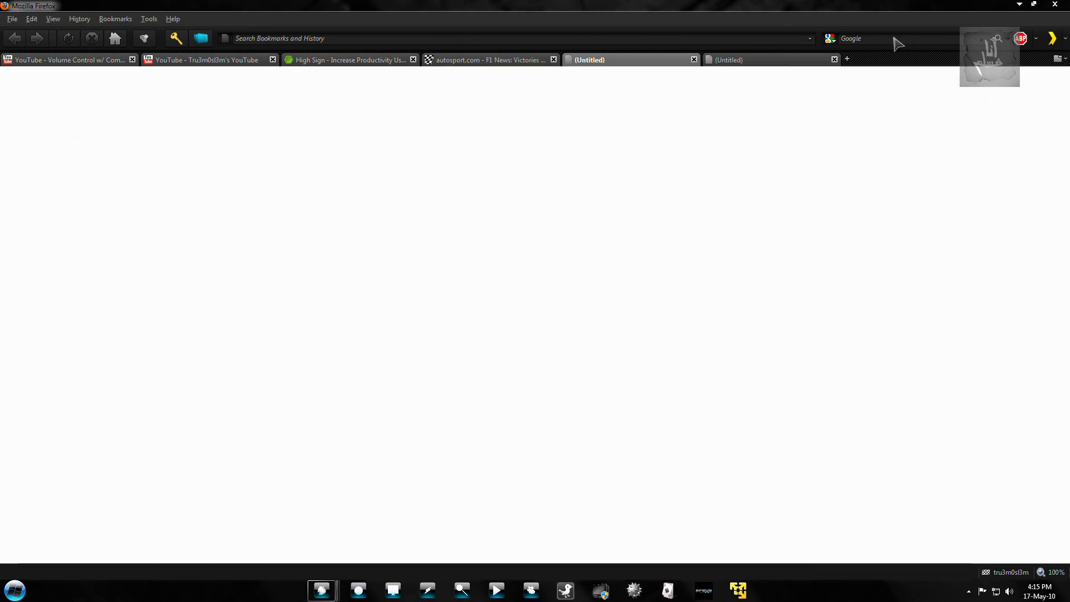
left_click(200, 40)
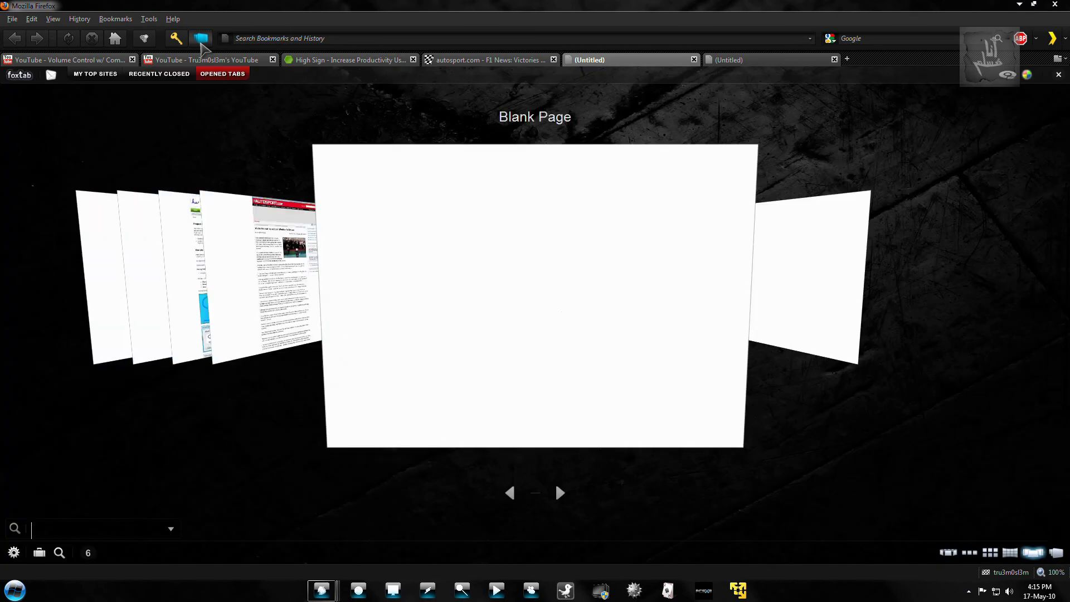
In the 3D view chooser, step back to High Sign and pick the head-on flat angle.
left_click(1007, 74)
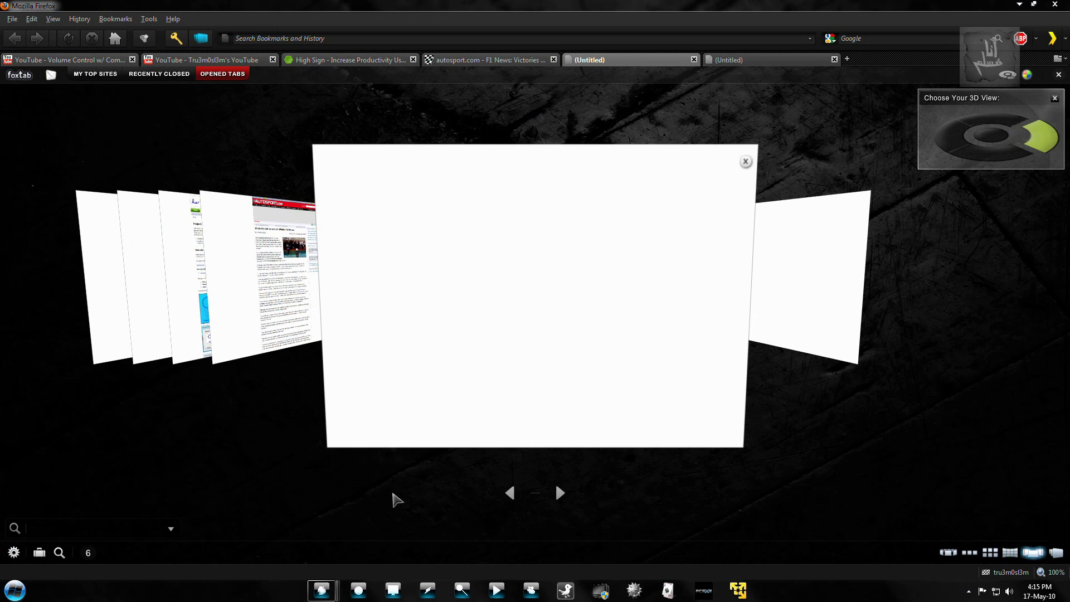
left_click(509, 493)
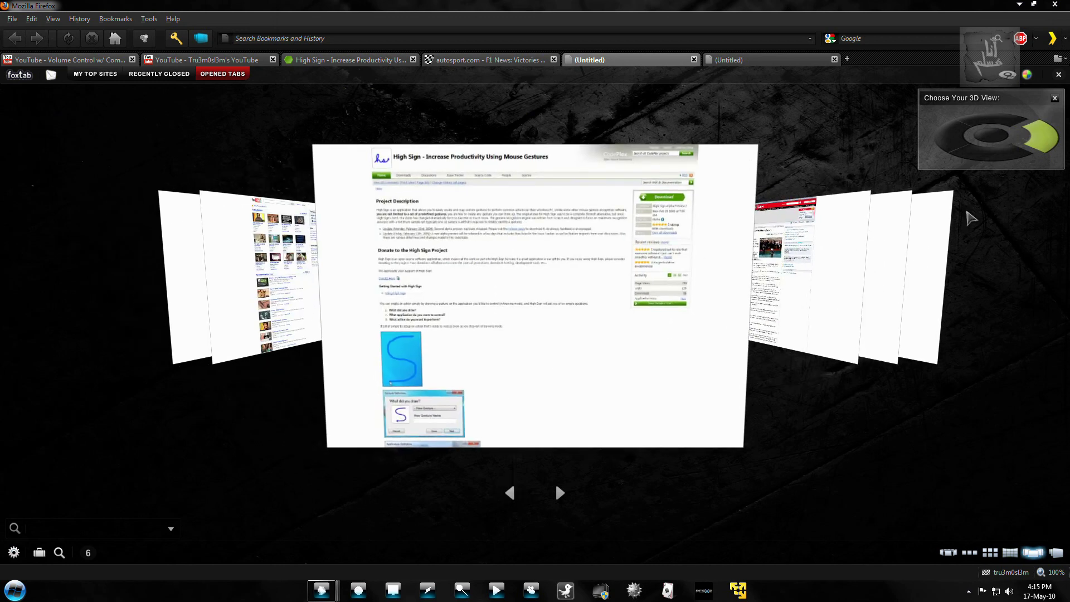
left_click(996, 153)
left_click(982, 131)
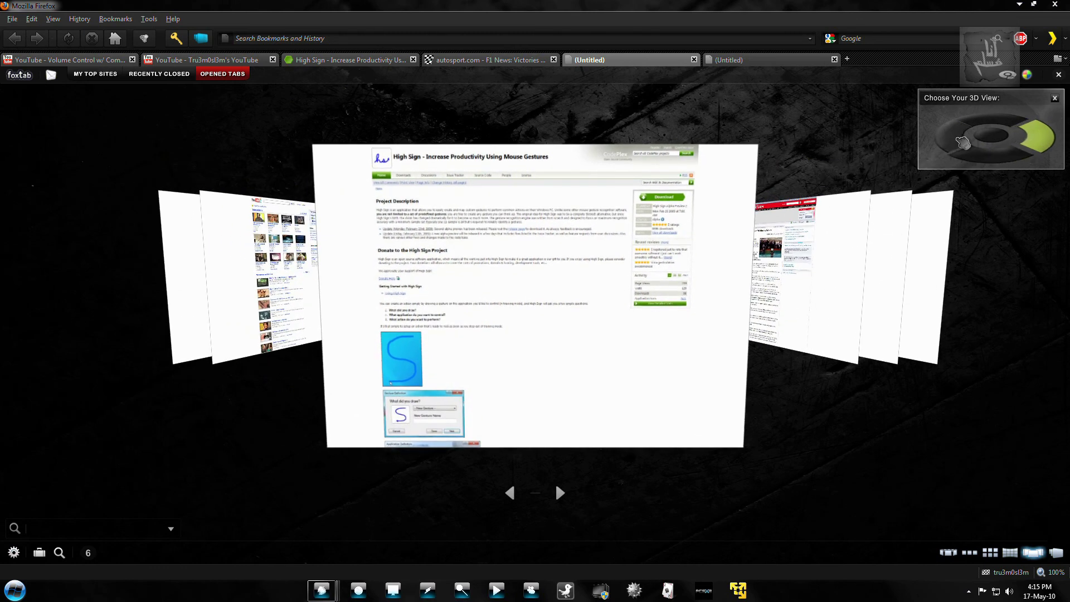
left_click(988, 131)
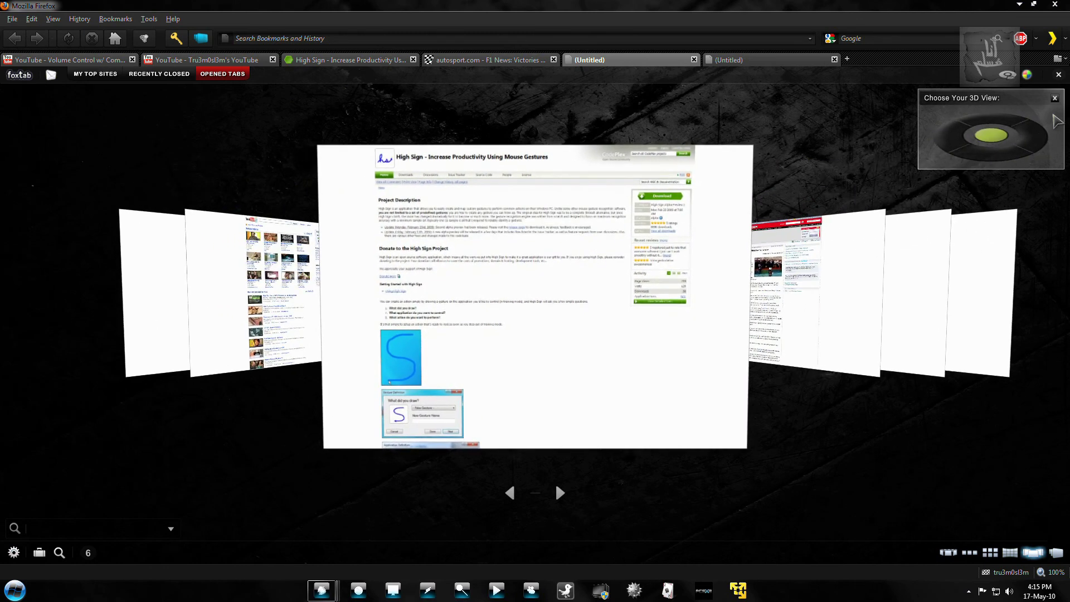
Open the Choose Your Theme panel and select its Background Image field.
left_click(1027, 75)
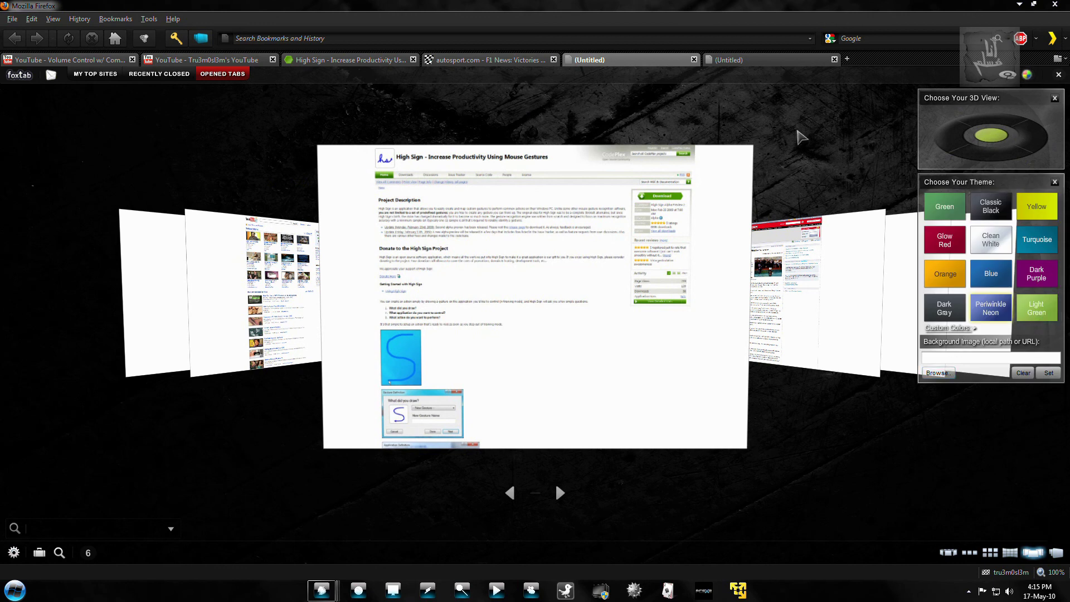
left_click(970, 358)
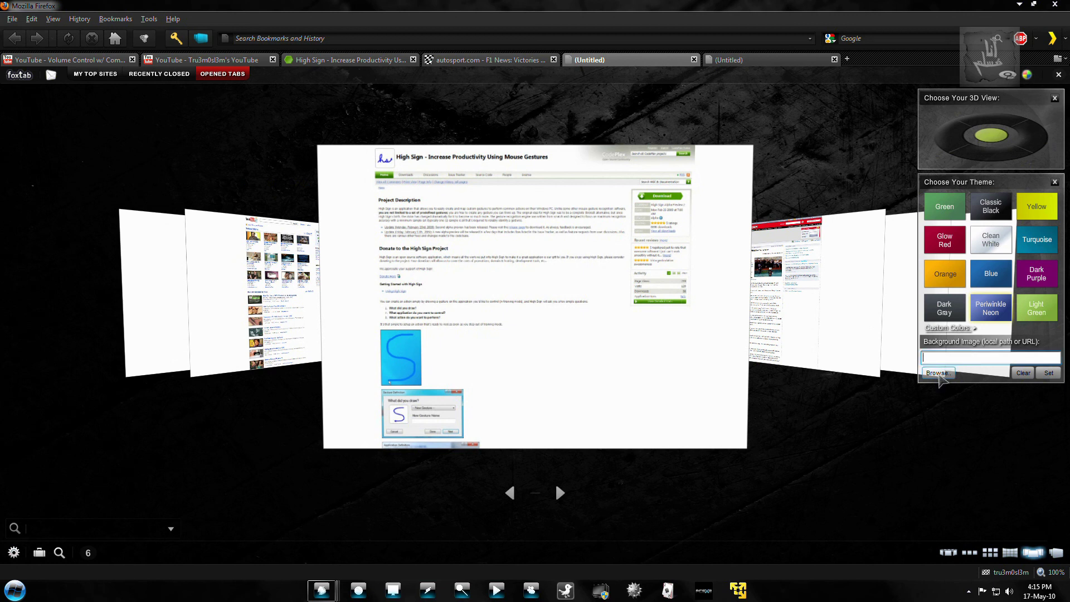